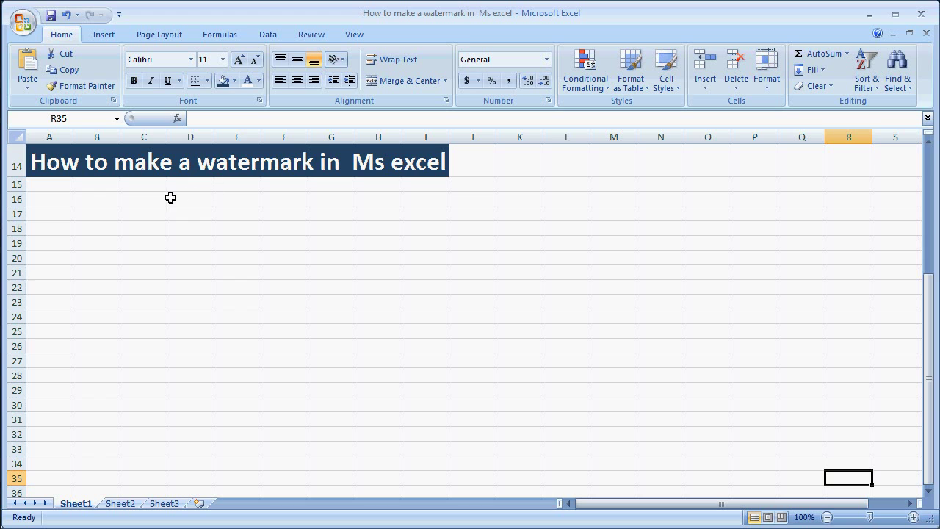
Draw a text box across columns A–I, rows 25–30 and select its credit text.
{"action": "left_click", "coordinate": [109, 41]}
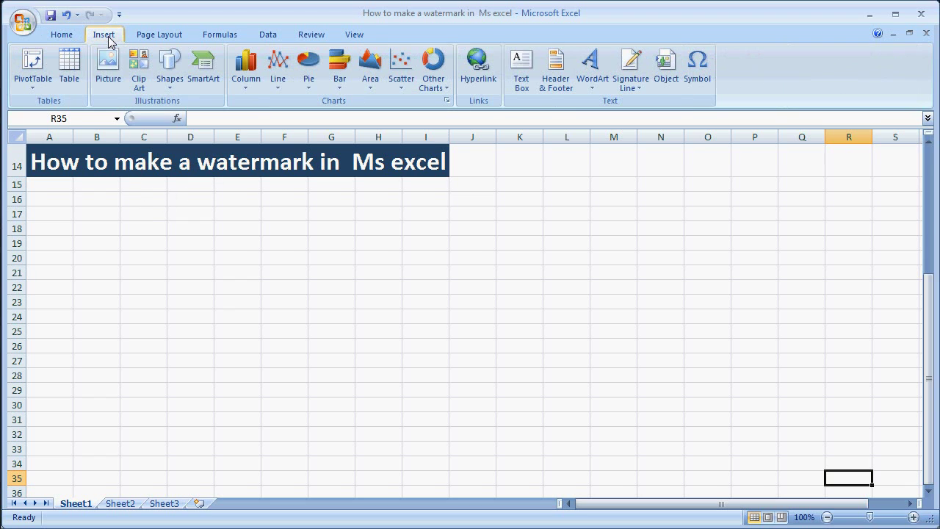
{"action": "left_click", "coordinate": [525, 88]}
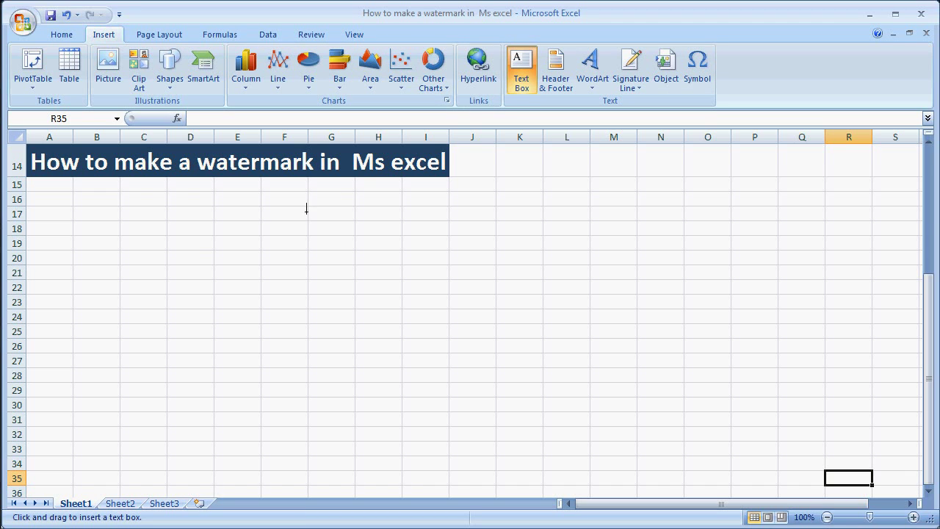
{"action": "left_click_drag", "start_coordinate": [59, 332], "coordinate": [447, 400]}
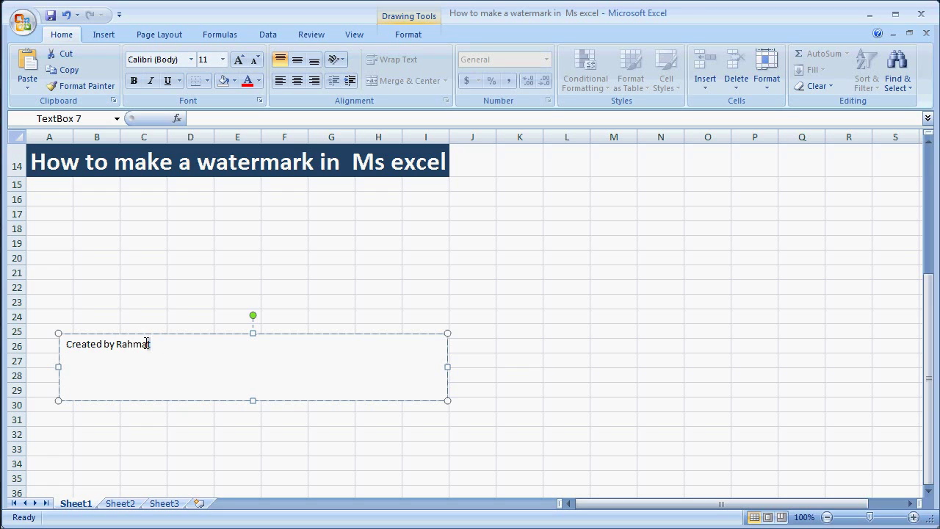
{"action": "left_click_drag", "start_coordinate": [147, 344], "coordinate": [67, 344]}
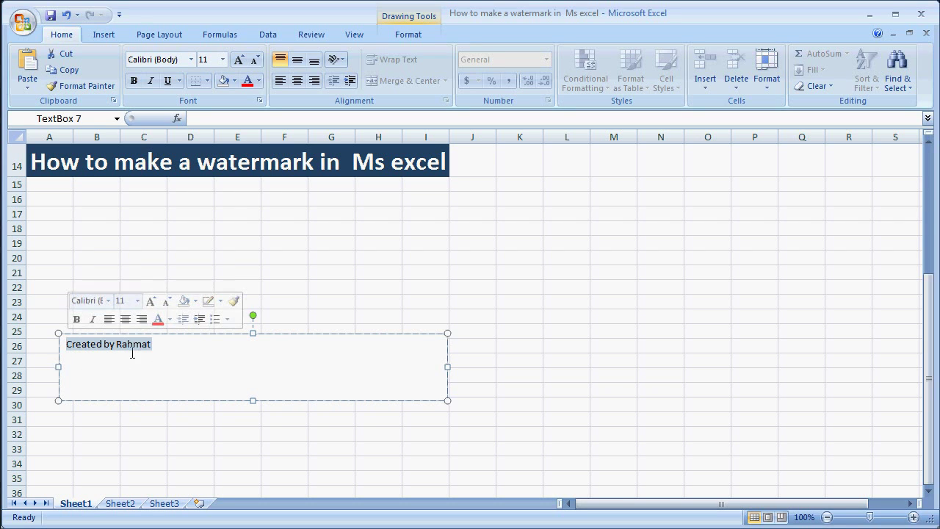
Format the credit text as 44 pt Bernard MT Condensed in bright red.
{"action": "left_click", "coordinate": [222, 60]}
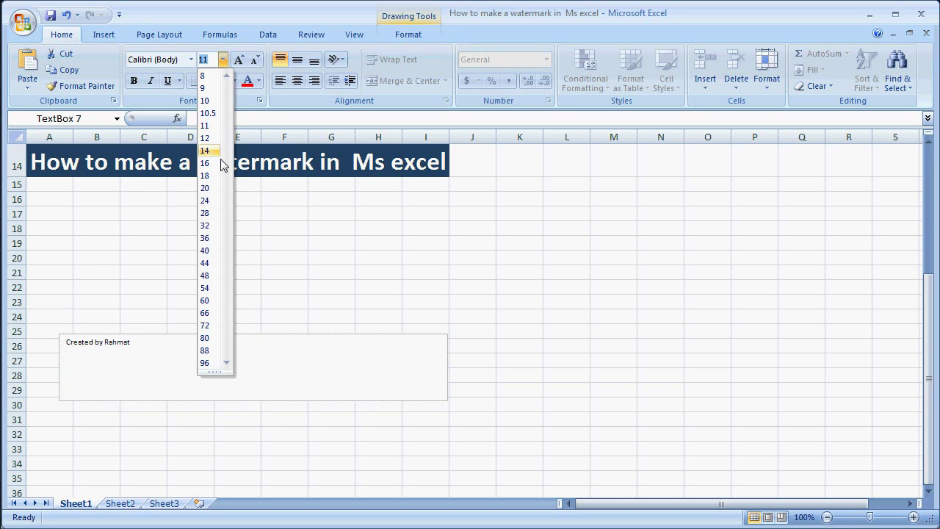
{"action": "left_click", "coordinate": [205, 263]}
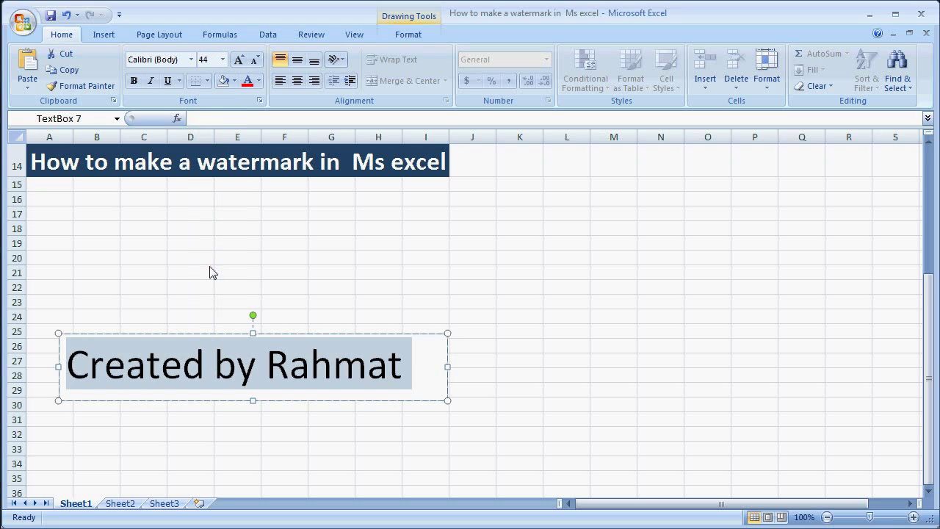
{"action": "left_click", "coordinate": [191, 60]}
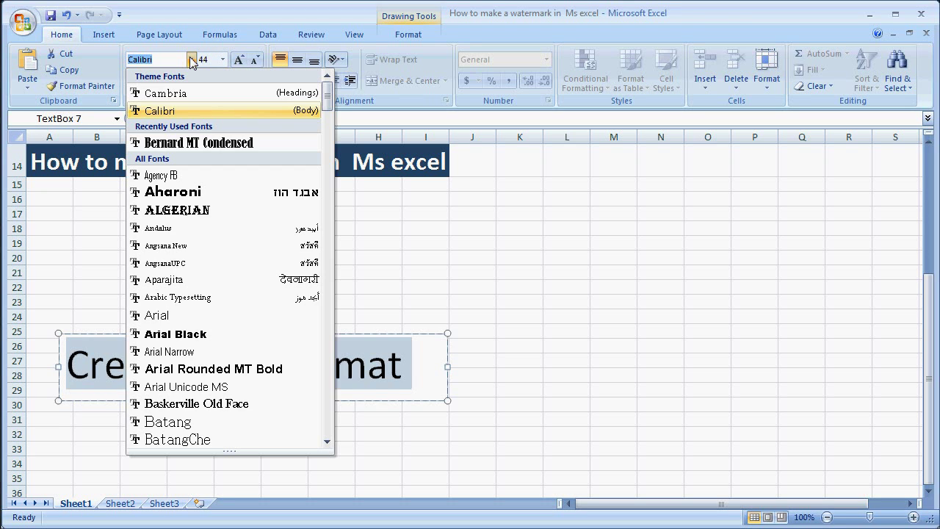
{"action": "scroll", "coordinate": [213, 338], "scroll_direction": "down", "scroll_amount": 2}
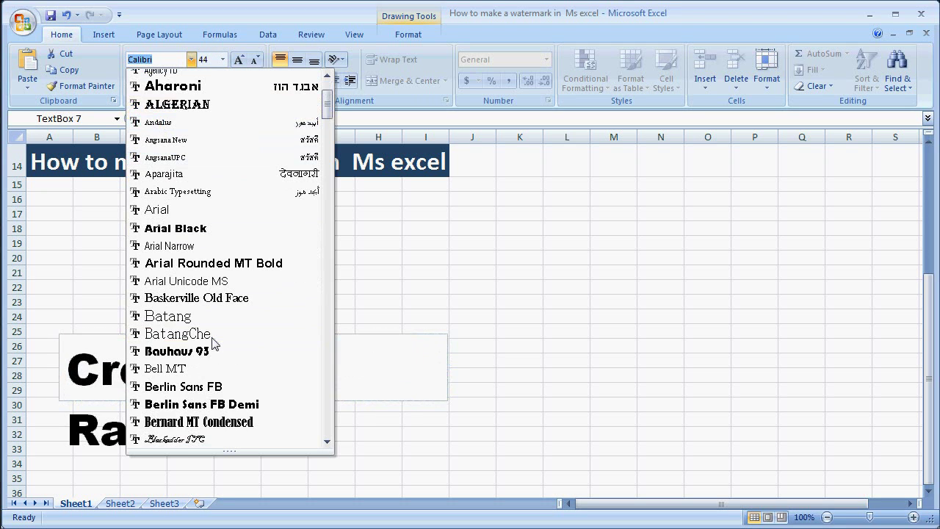
{"action": "left_click", "coordinate": [218, 423]}
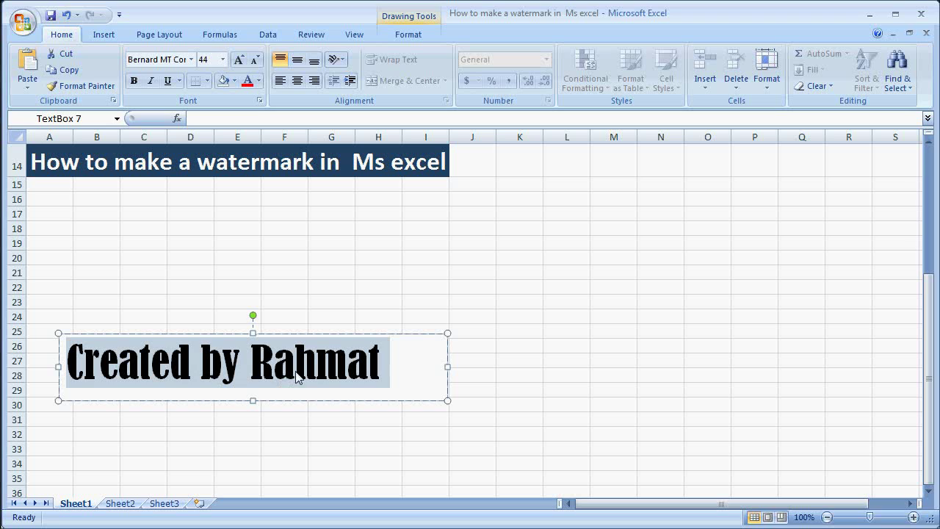
{"action": "left_click", "coordinate": [260, 82]}
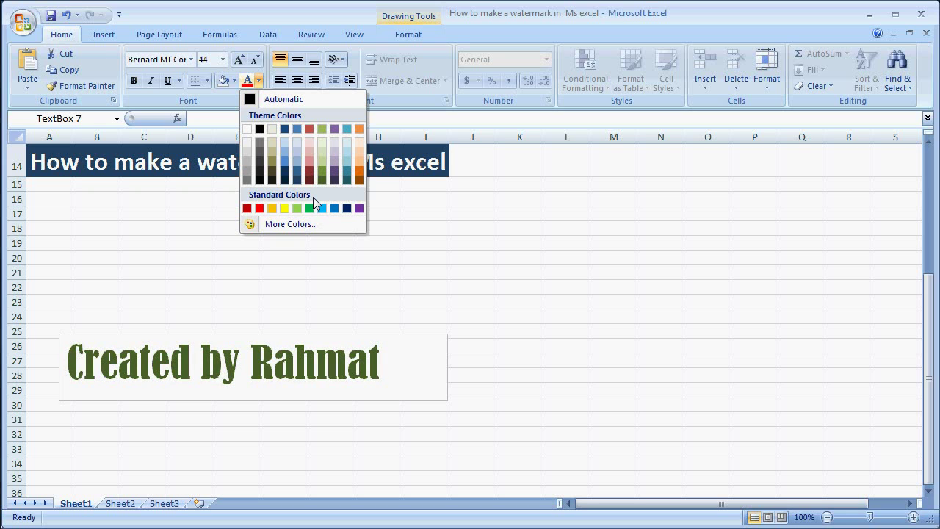
{"action": "left_click", "coordinate": [259, 208]}
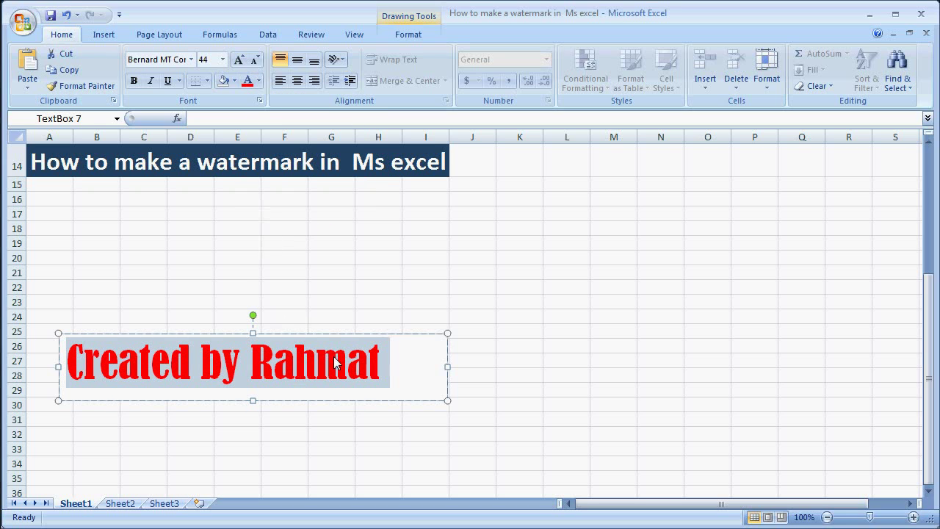
{"action": "left_click", "coordinate": [409, 334]}
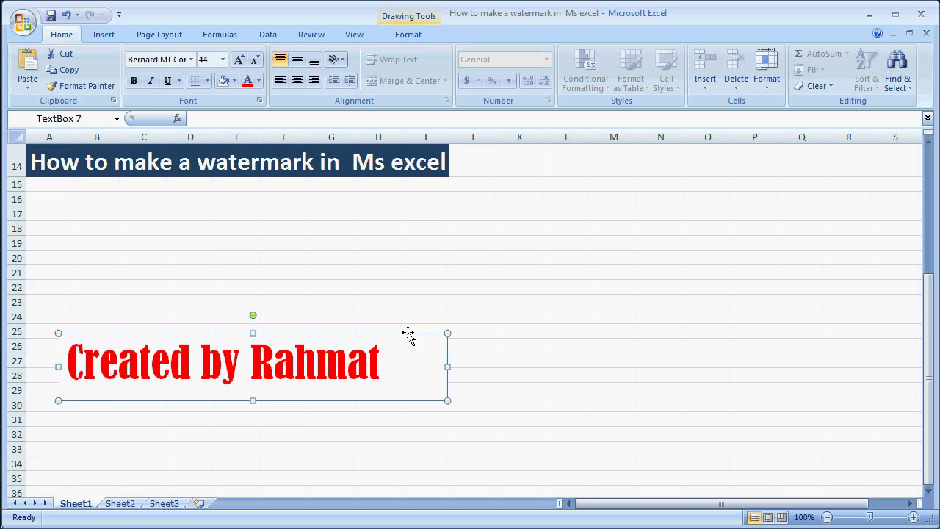
Give the credit text box No Outline and No Fill so only the red text shows.
{"action": "left_click", "coordinate": [409, 37]}
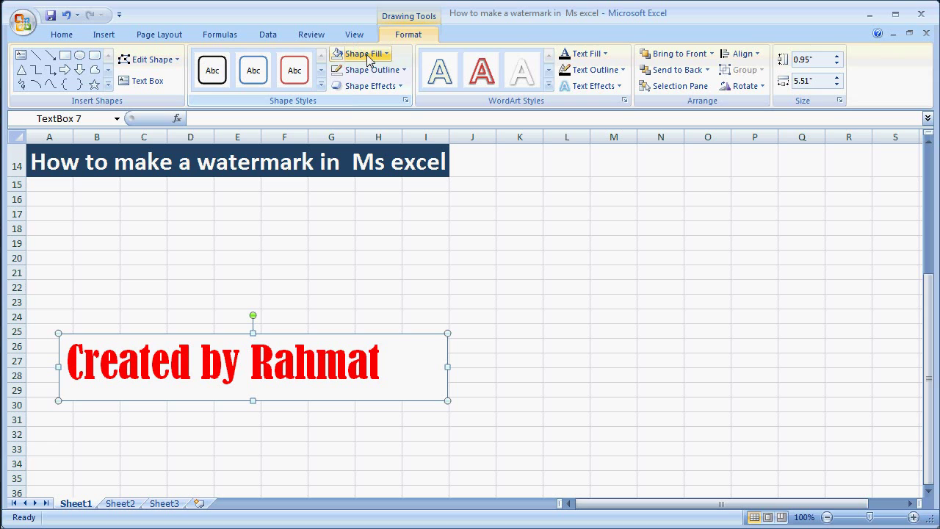
{"action": "left_click", "coordinate": [403, 73]}
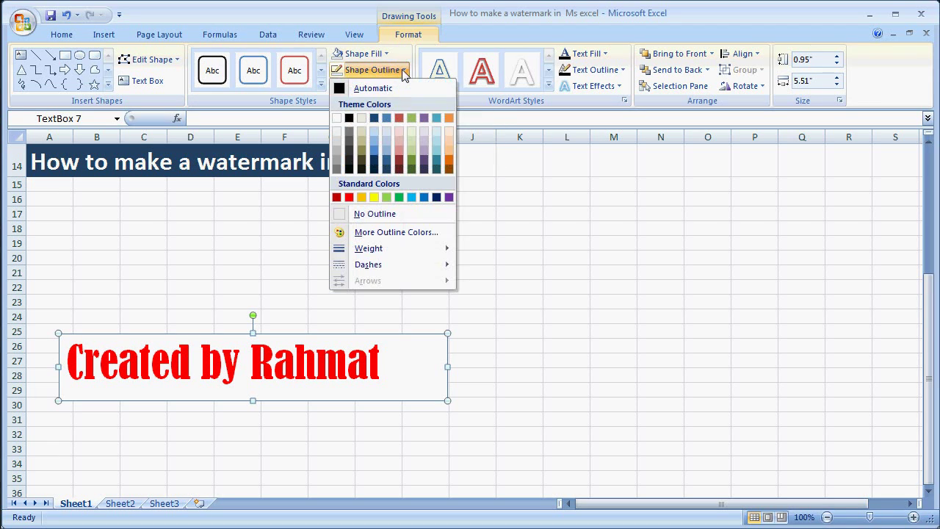
{"action": "left_click", "coordinate": [392, 215]}
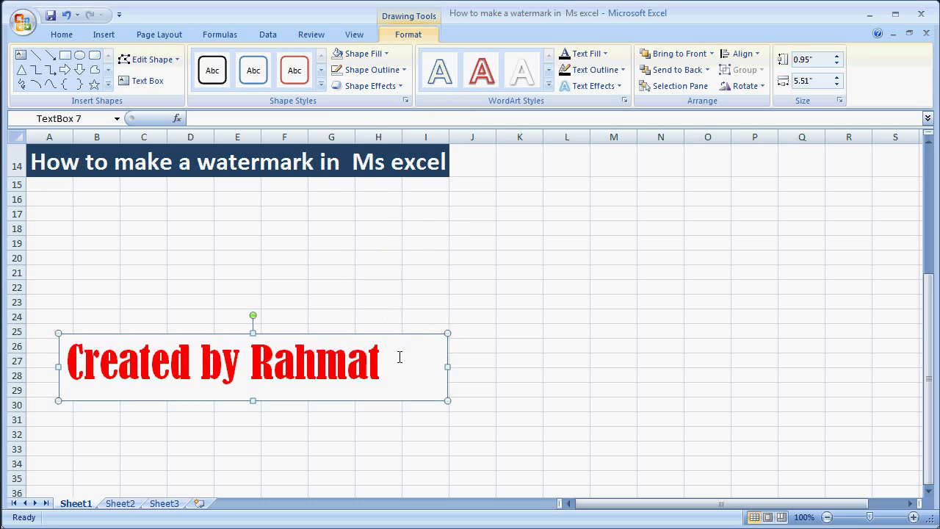
{"action": "left_click", "coordinate": [387, 58]}
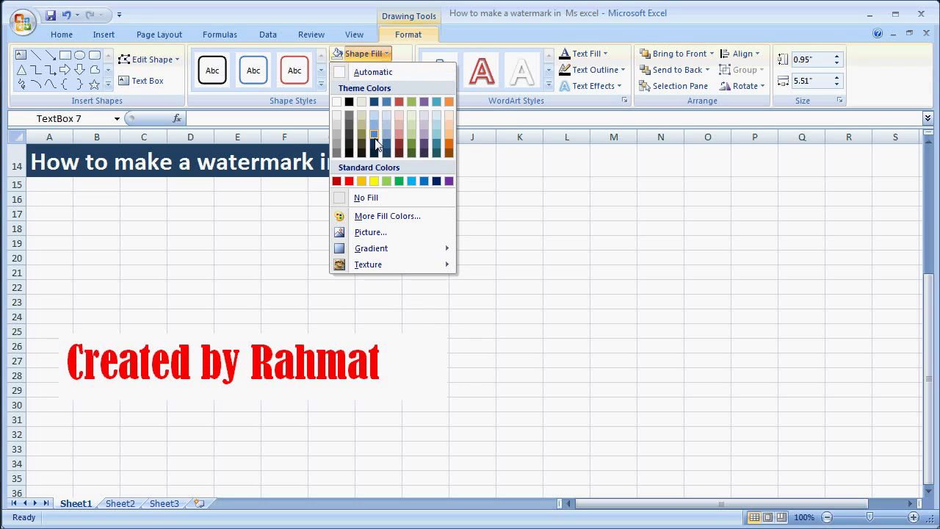
{"action": "left_click", "coordinate": [377, 197]}
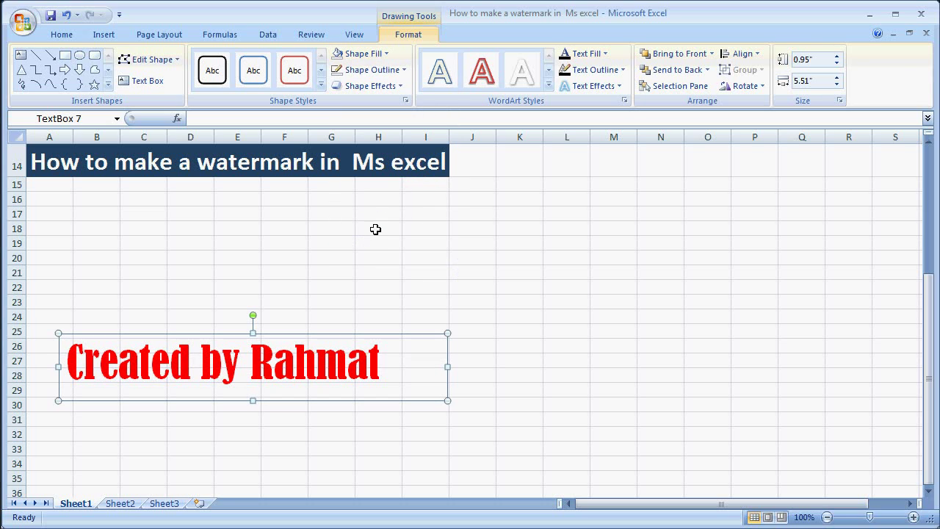
{"action": "left_click", "coordinate": [488, 347]}
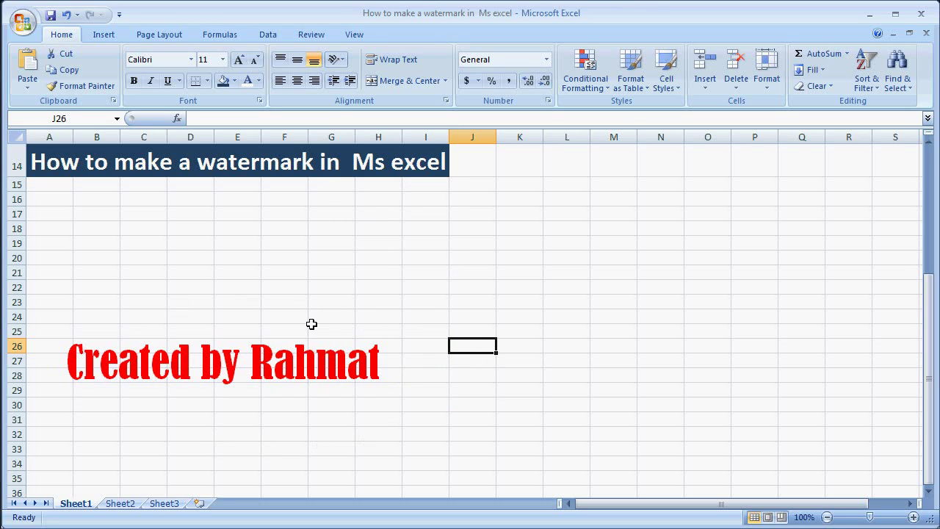
Give the red credit text a solid fill with 35% transparency.
{"action": "left_click", "coordinate": [382, 361]}
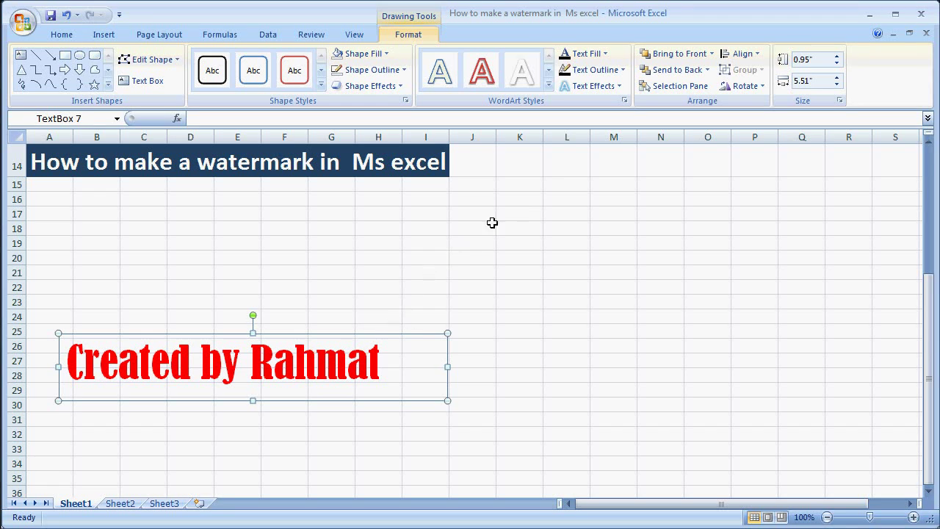
{"action": "left_click", "coordinate": [606, 55]}
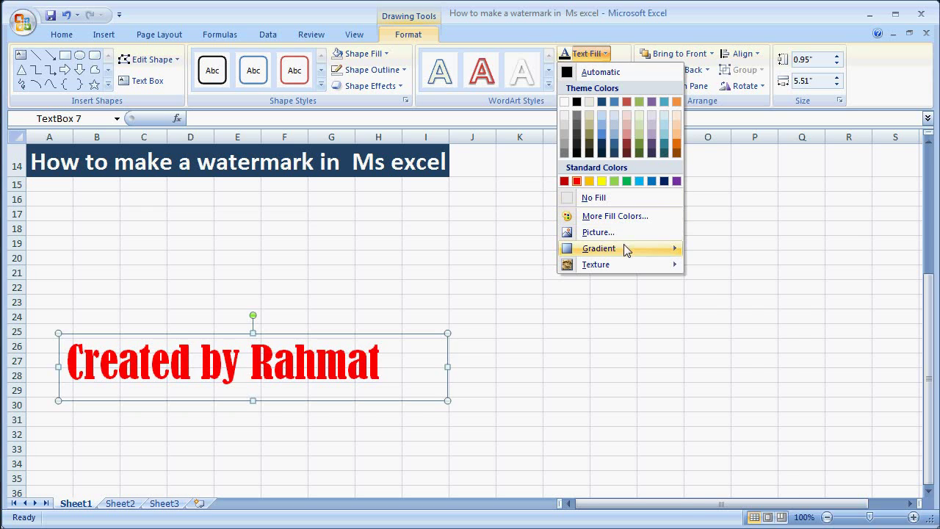
{"action": "mouse_move", "coordinate": [600, 248]}
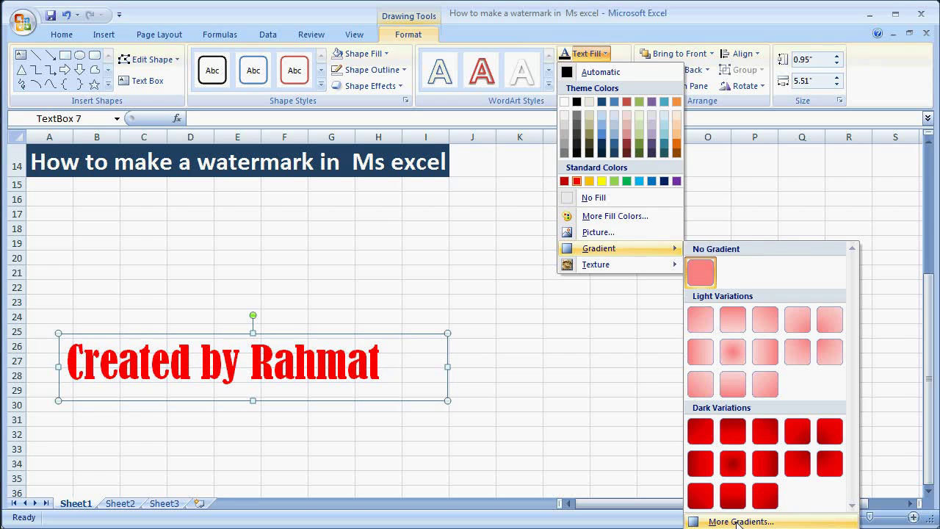
{"action": "left_click", "coordinate": [738, 521]}
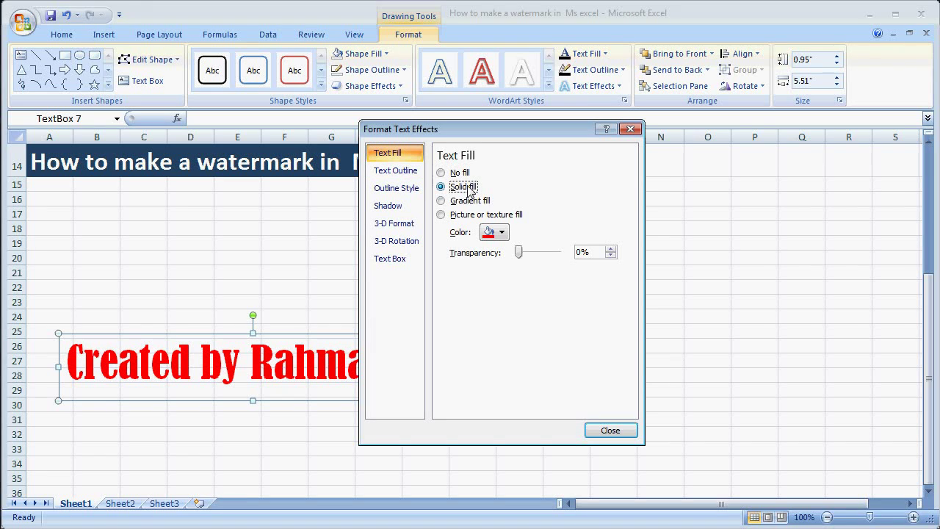
{"action": "left_click", "coordinate": [519, 253]}
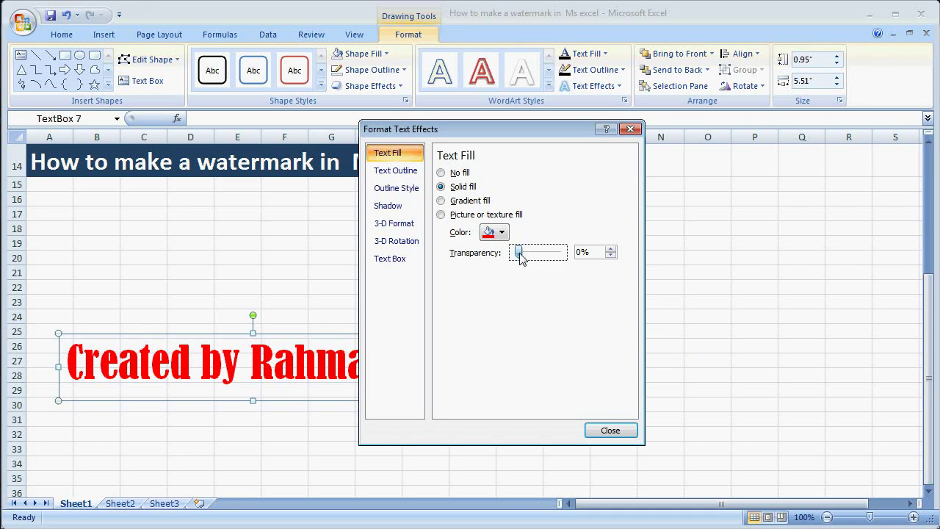
{"action": "mouse_move", "coordinate": [520, 255]}
{"action": "left_mouse_down"}
{"action": "mouse_move", "coordinate": [563, 260]}
{"action": "mouse_move", "coordinate": [526, 256]}
{"action": "mouse_move", "coordinate": [535, 261]}
{"action": "left_mouse_up"}
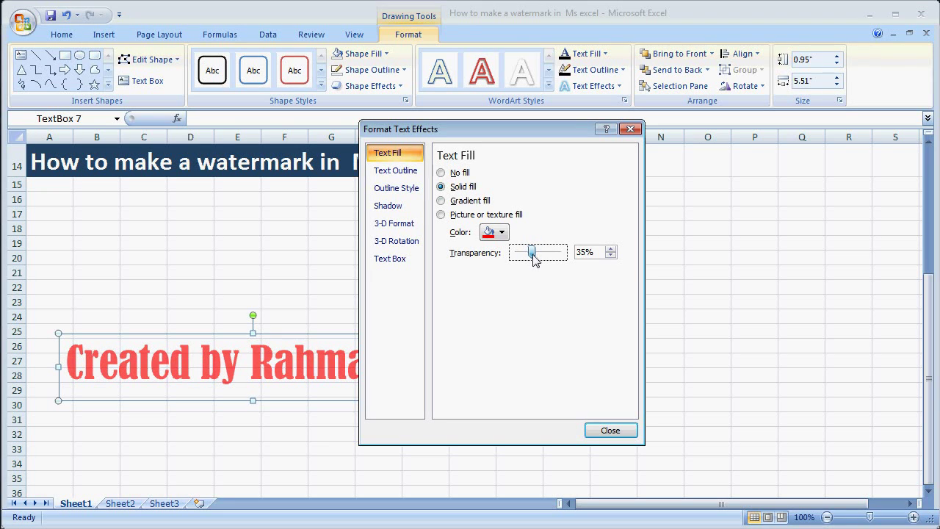
{"action": "left_click_drag", "start_coordinate": [534, 263], "coordinate": [535, 263]}
Rotate the credit text box to 326° through its Size and Properties settings.
{"action": "left_click", "coordinate": [607, 432]}
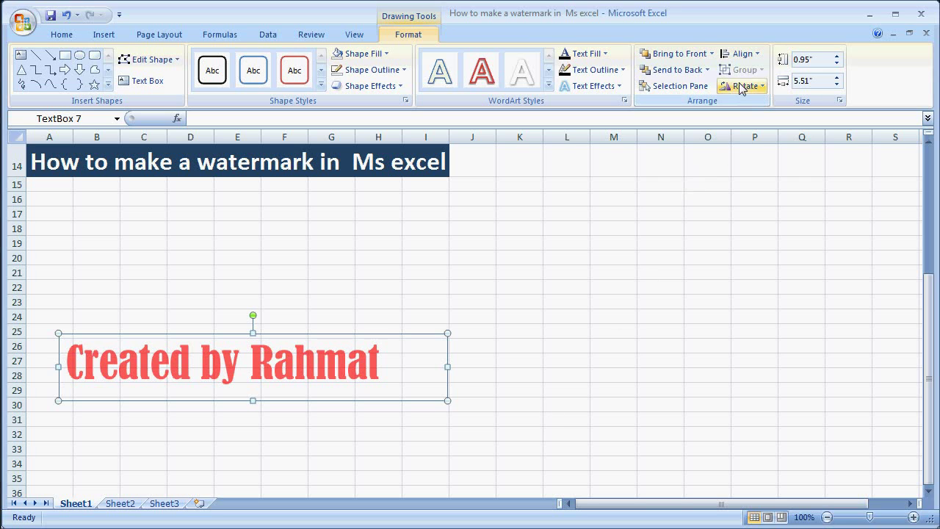
{"action": "left_click", "coordinate": [764, 88]}
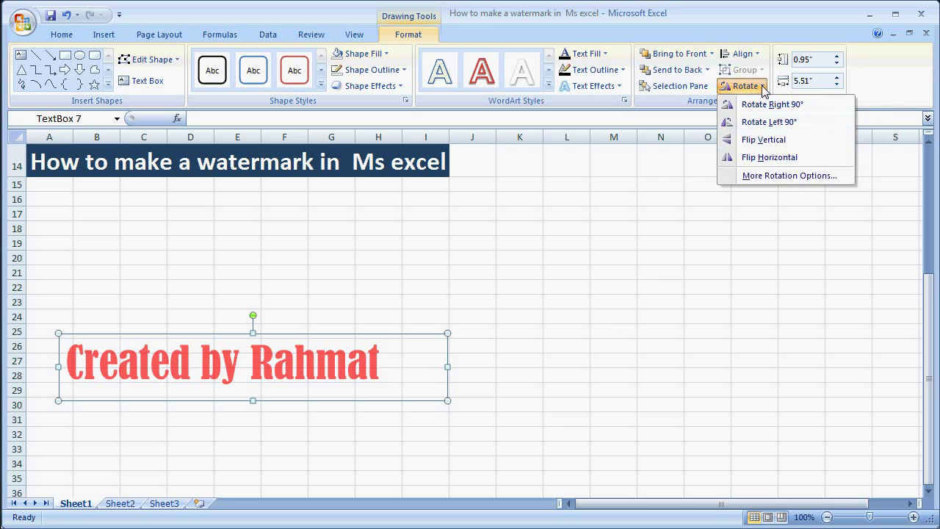
{"action": "left_click", "coordinate": [778, 177]}
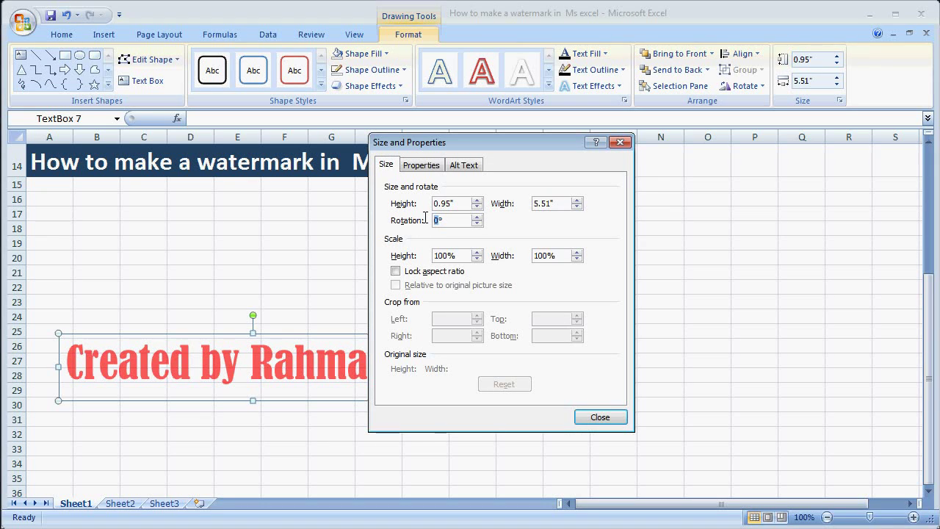
{"action": "key", "text": "Tab"}
{"action": "left_click", "coordinate": [607, 424]}
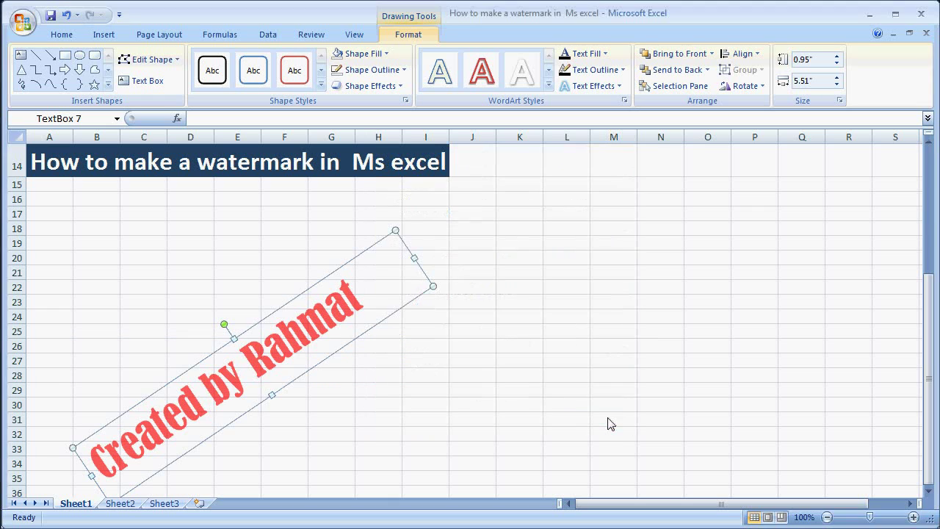
{"action": "left_click", "coordinate": [530, 384]}
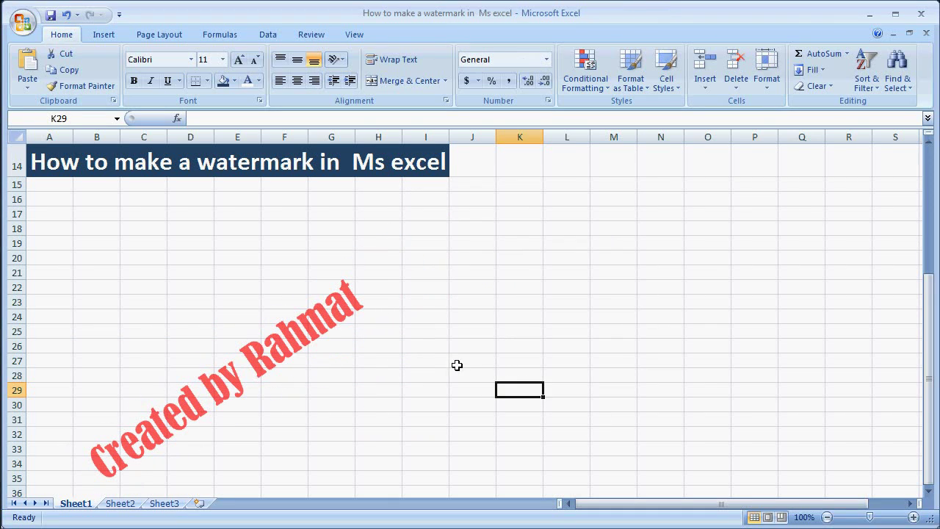
Copy the rotated watermark text box and minimize Excel to reveal Paint.
{"action": "left_click", "coordinate": [298, 345]}
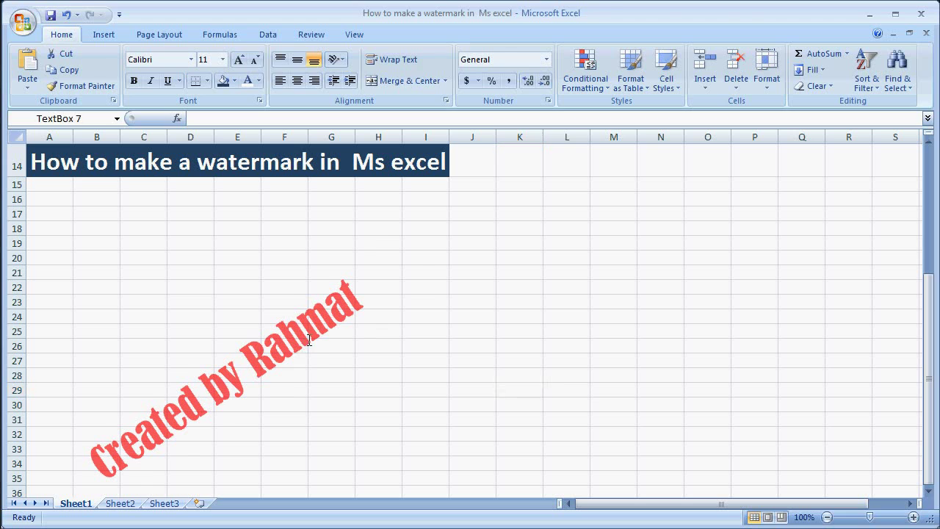
{"action": "right_click", "coordinate": [319, 283]}
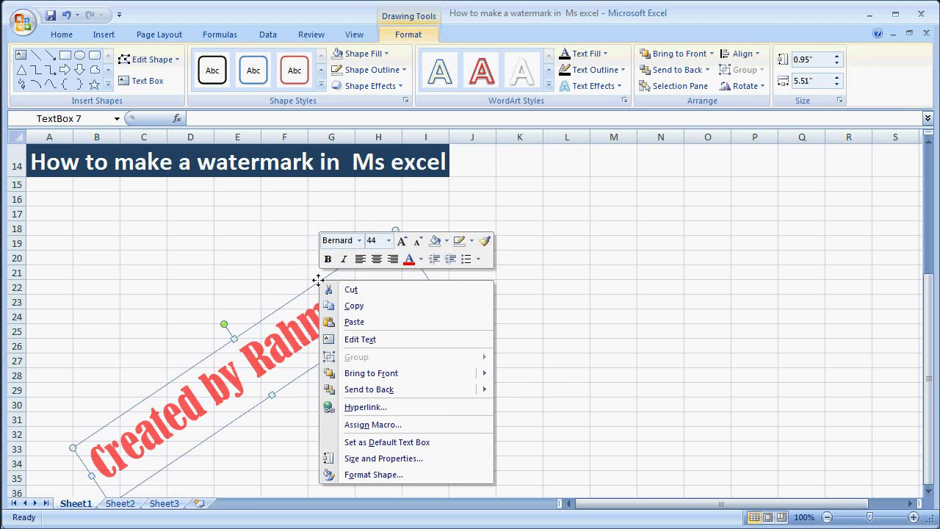
{"action": "left_click", "coordinate": [351, 306]}
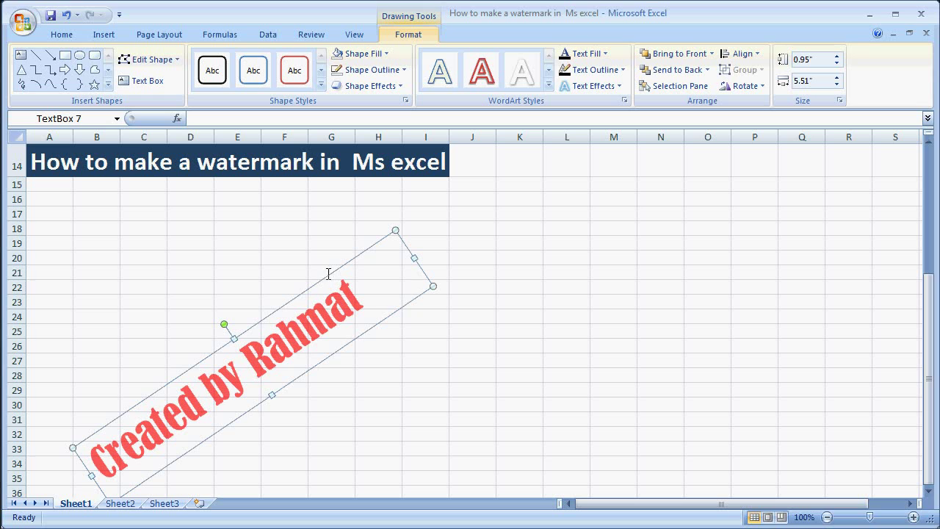
{"action": "right_click", "coordinate": [327, 275]}
{"action": "left_click", "coordinate": [364, 309]}
{"action": "left_click", "coordinate": [869, 14]}
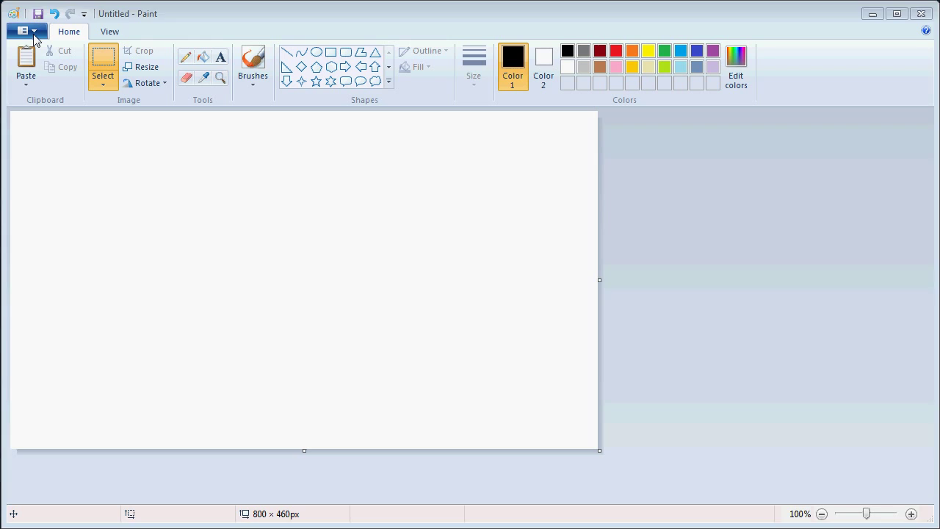
Widen the Paint canvas to 1000 × 460 px and paste the watermark text.
{"action": "left_click", "coordinate": [34, 35]}
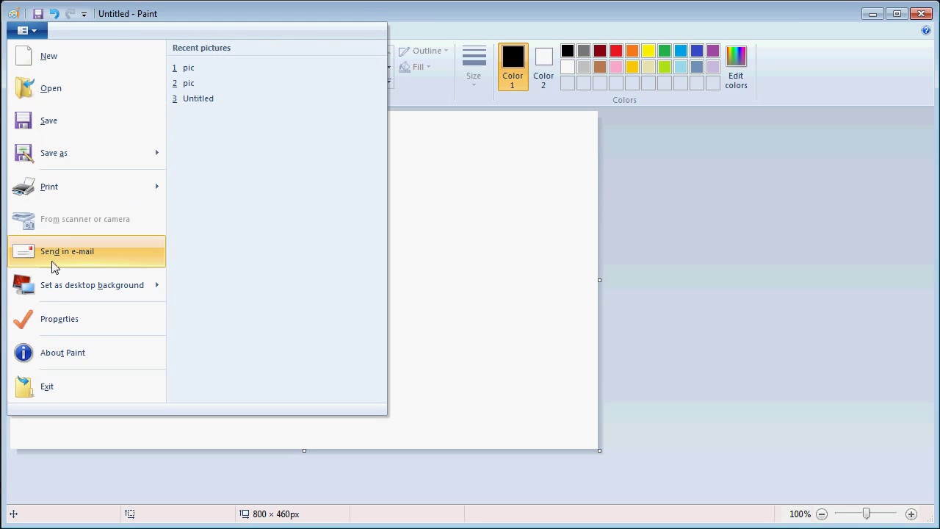
{"action": "left_click", "coordinate": [64, 322]}
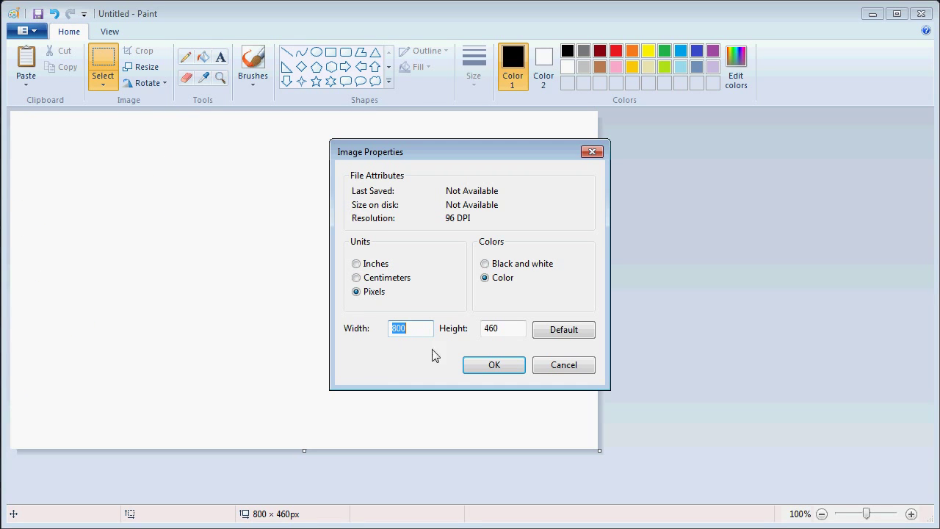
{"action": "type", "text": "1000"}
{"action": "left_click", "coordinate": [493, 365]}
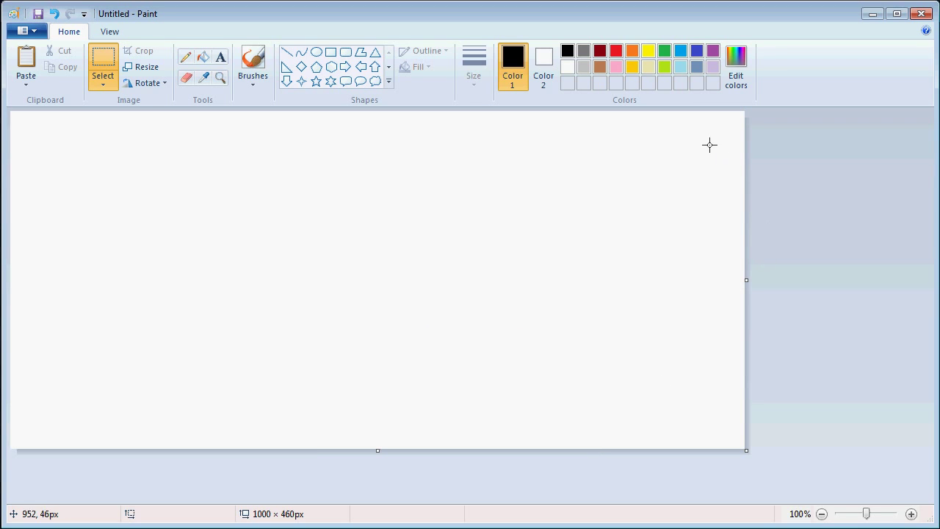
{"action": "left_click", "coordinate": [29, 68]}
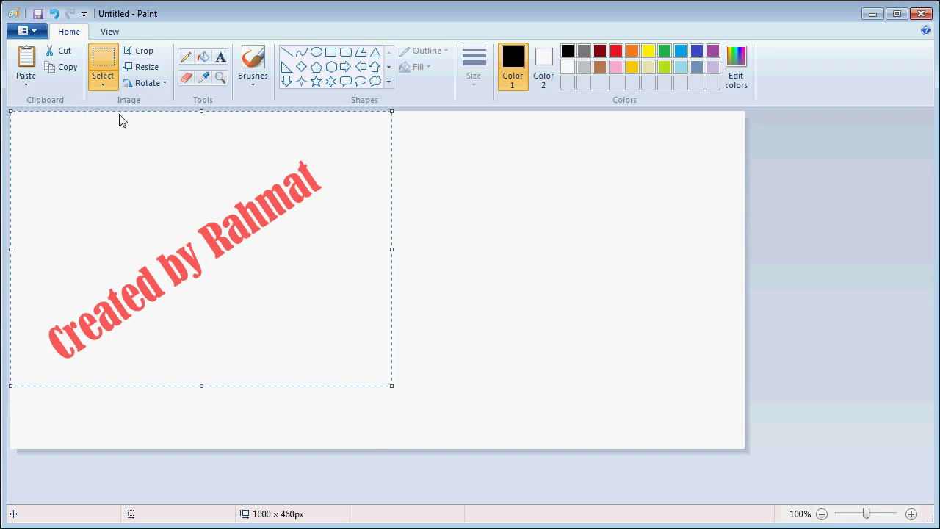
Move the pasted watermark to the canvas centre, nudging it with the arrow keys.
{"action": "mouse_move", "coordinate": [201, 200]}
{"action": "left_mouse_down"}
{"action": "mouse_move", "coordinate": [292, 229]}
{"action": "mouse_move", "coordinate": [386, 237]}
{"action": "mouse_move", "coordinate": [364, 221]}
{"action": "mouse_move", "coordinate": [360, 241]}
{"action": "left_mouse_up"}
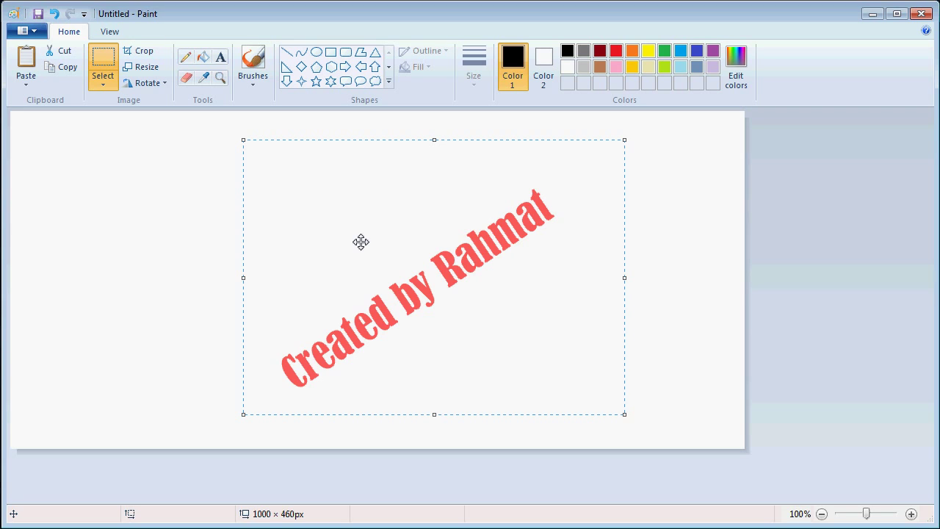
{"action": "key", "text": "Down"}
{"action": "key", "text": "Down"}
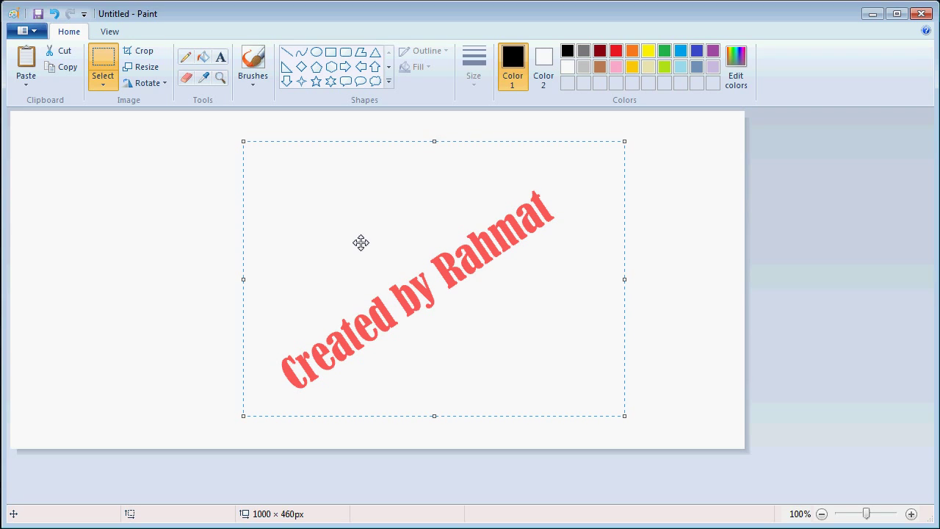
{"action": "key", "text": "Up"}
{"action": "key", "text": "Up"}
{"action": "key", "text": "Up"}
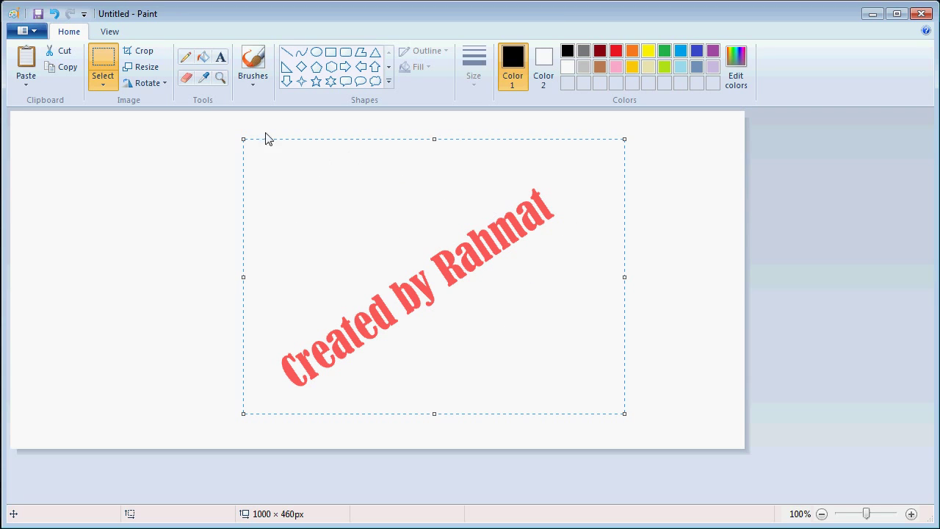
{"action": "left_click", "coordinate": [34, 33]}
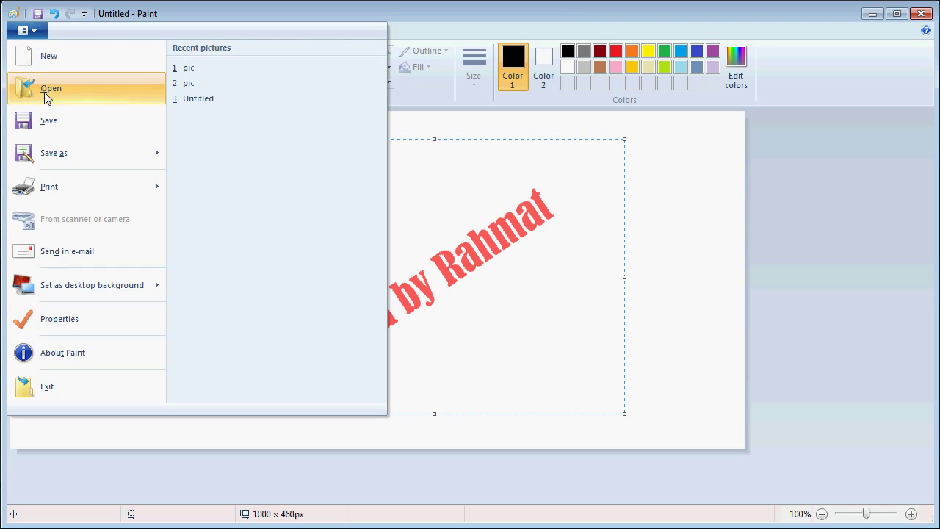
Save the Paint image as a JPEG named 'pic' in the Pictures library.
{"action": "left_click", "coordinate": [44, 158]}
{"action": "mouse_move", "coordinate": [287, 243]}
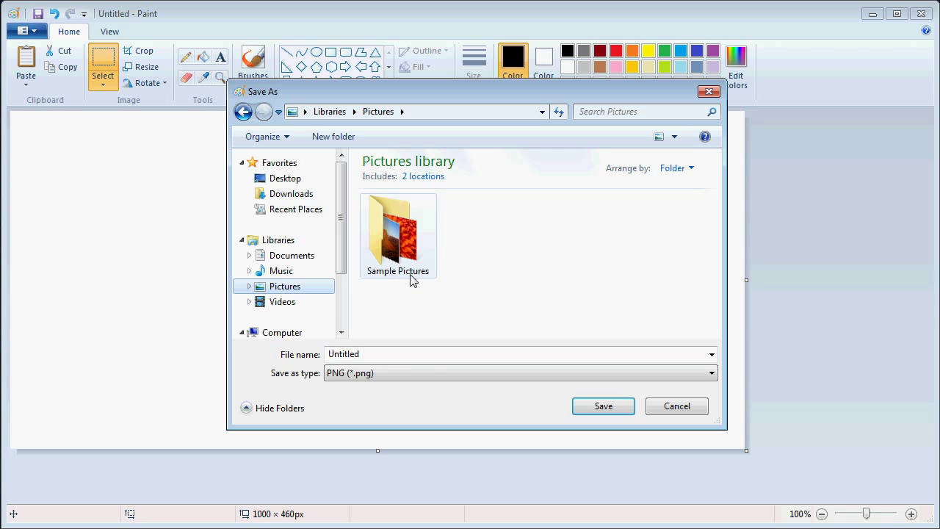
{"action": "left_click", "coordinate": [445, 373]}
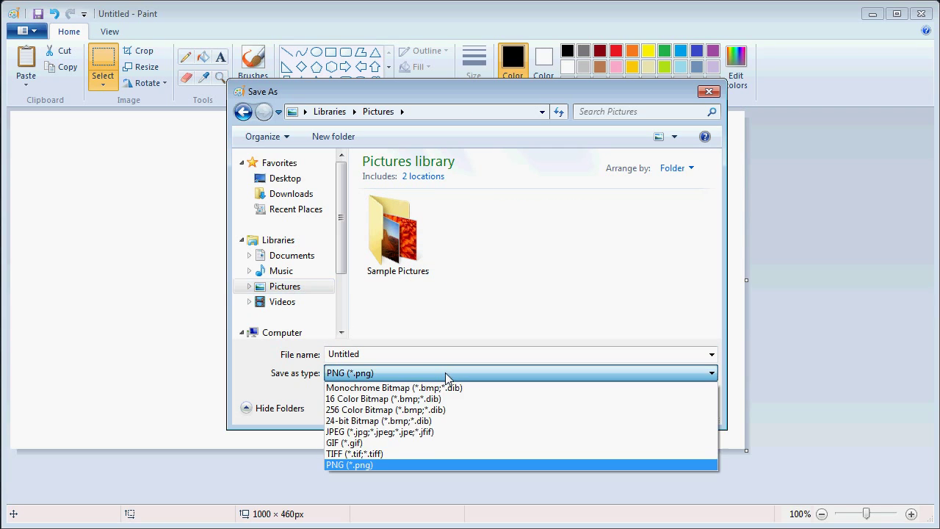
{"action": "left_click", "coordinate": [432, 432]}
{"action": "double_click", "coordinate": [393, 353]}
{"action": "type", "text": "piv"}
{"action": "key", "text": "BackSpace"}
{"action": "type", "text": "c"}
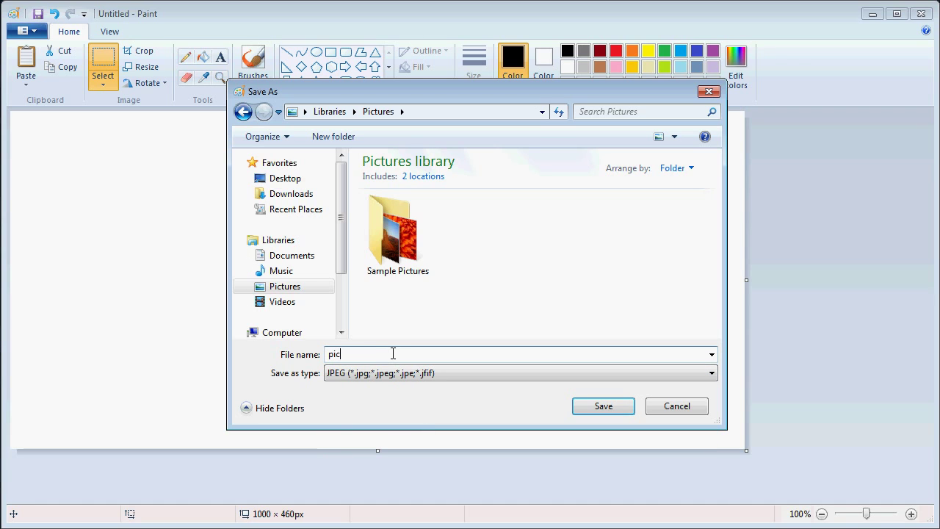
{"action": "left_click", "coordinate": [621, 413]}
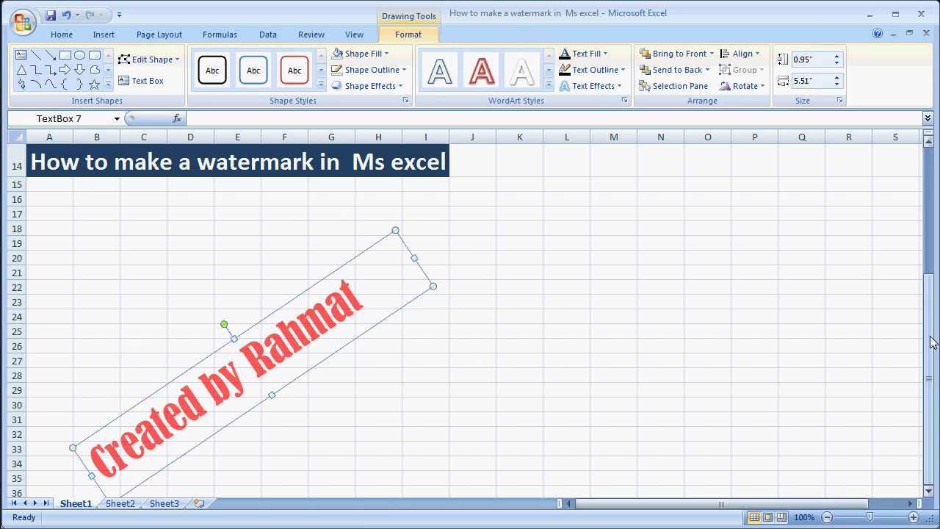
Choose the saved 'pic' image from Pictures as the Excel sheet background.
{"action": "left_click_drag", "start_coordinate": [929, 334], "coordinate": [931, 212]}
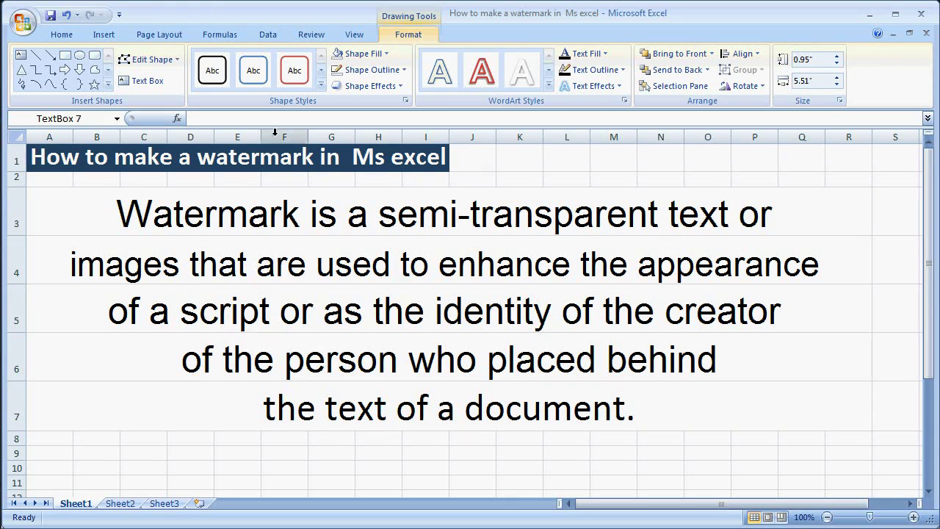
{"action": "left_click", "coordinate": [156, 34]}
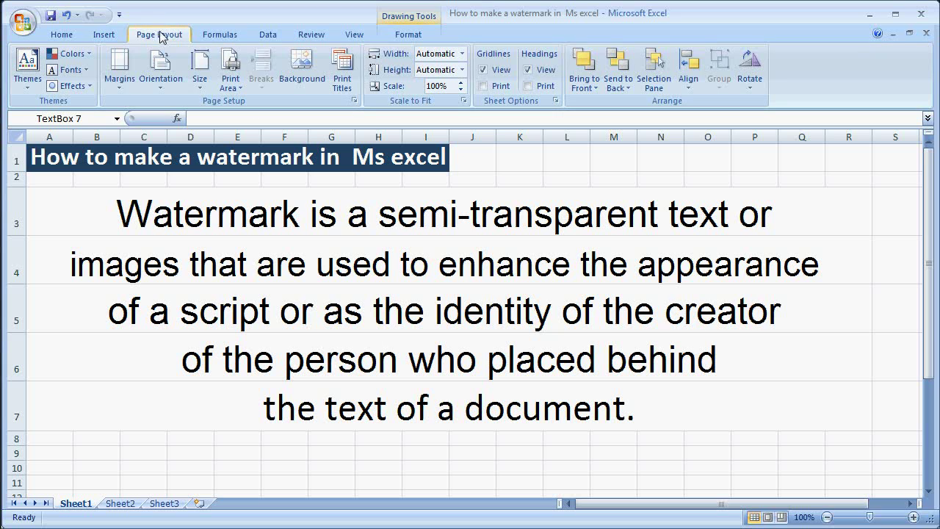
{"action": "left_click", "coordinate": [311, 83]}
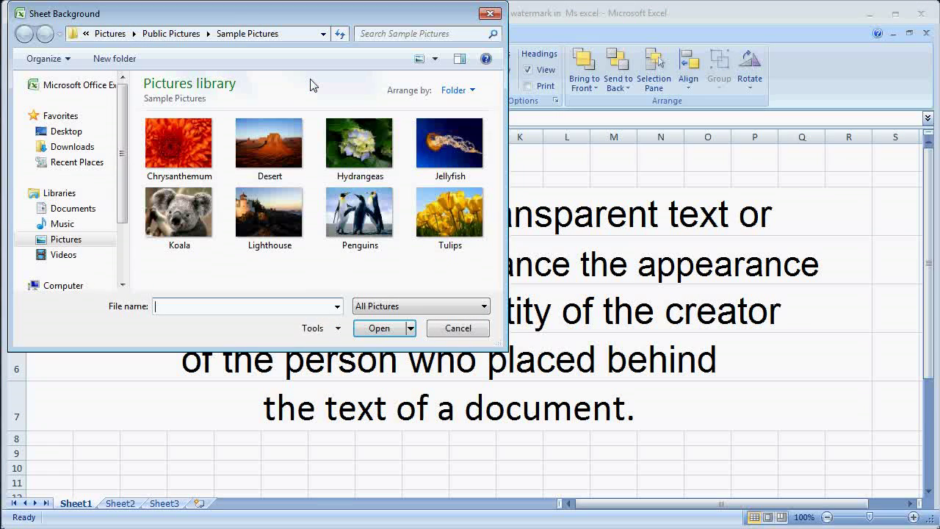
{"action": "left_click", "coordinate": [72, 243]}
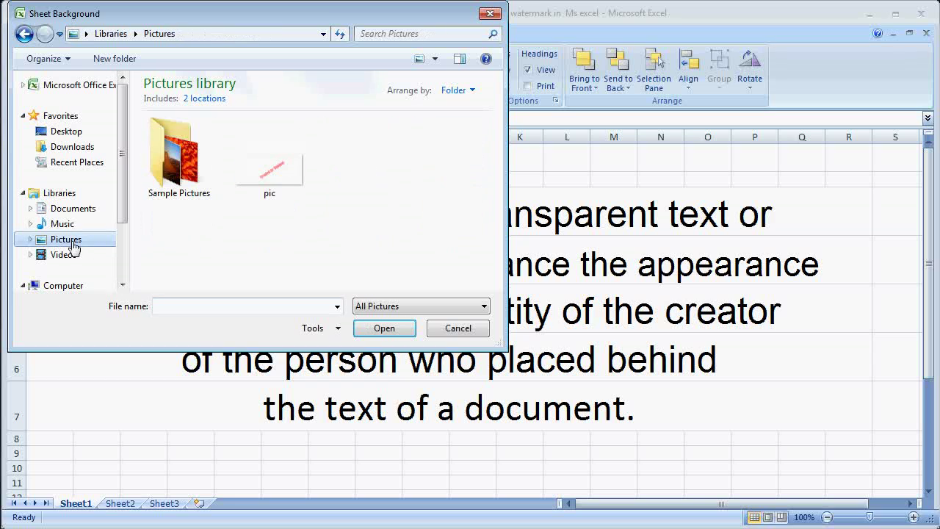
{"action": "left_click", "coordinate": [280, 177]}
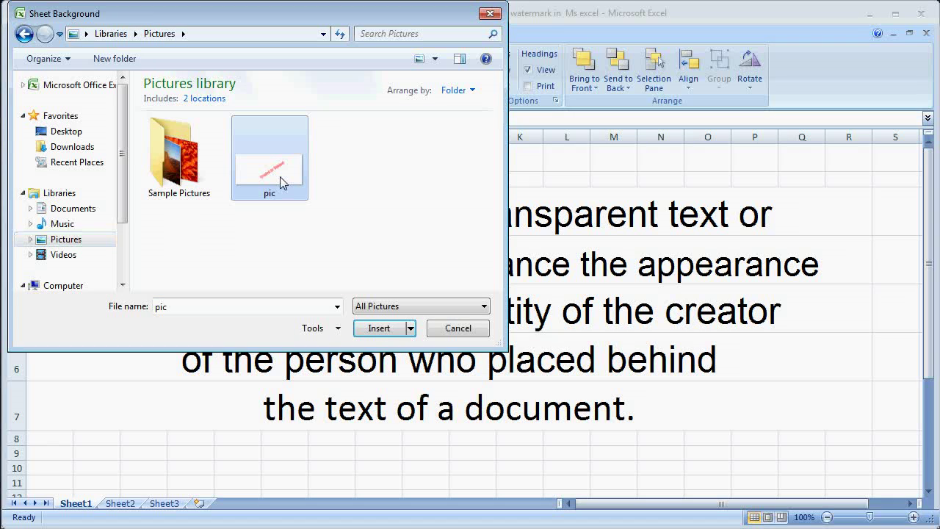
{"action": "left_click", "coordinate": [385, 332]}
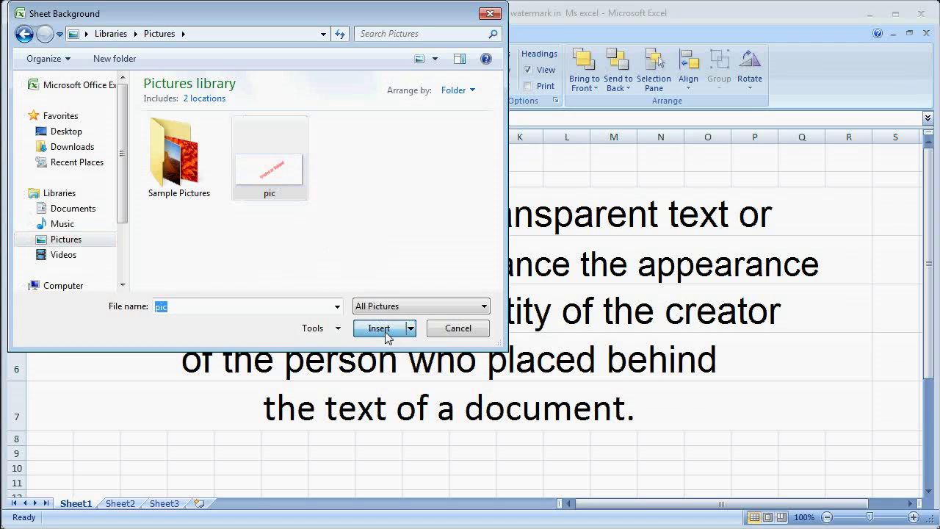